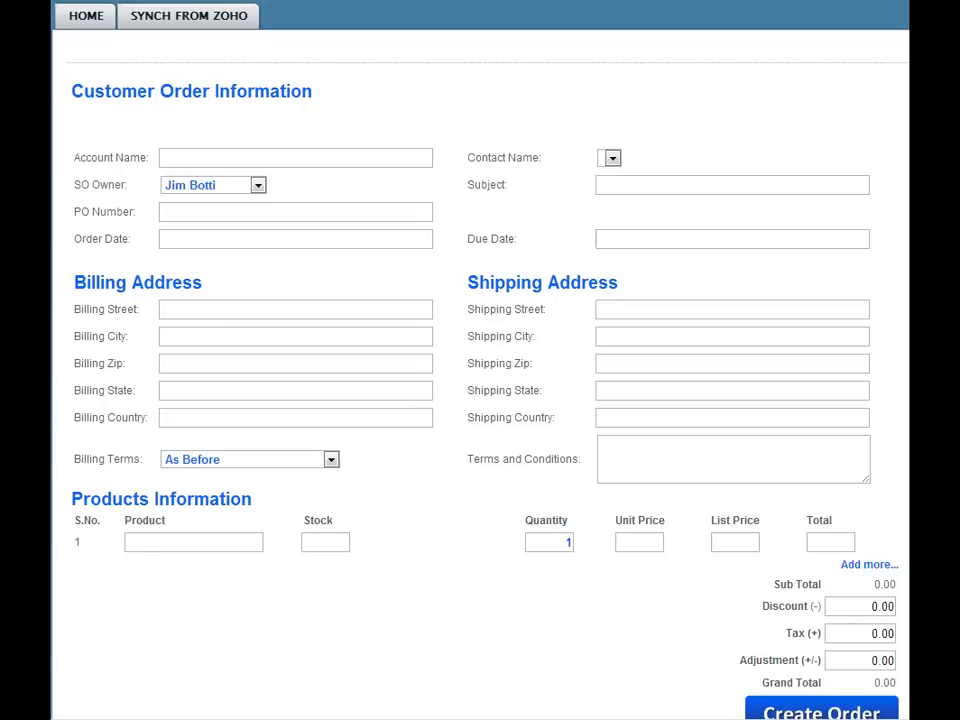
Step: Open the Products list from the additional CRM modules menu
scroll(617, 205, up, 3)
scroll(617, 205, up, 2)
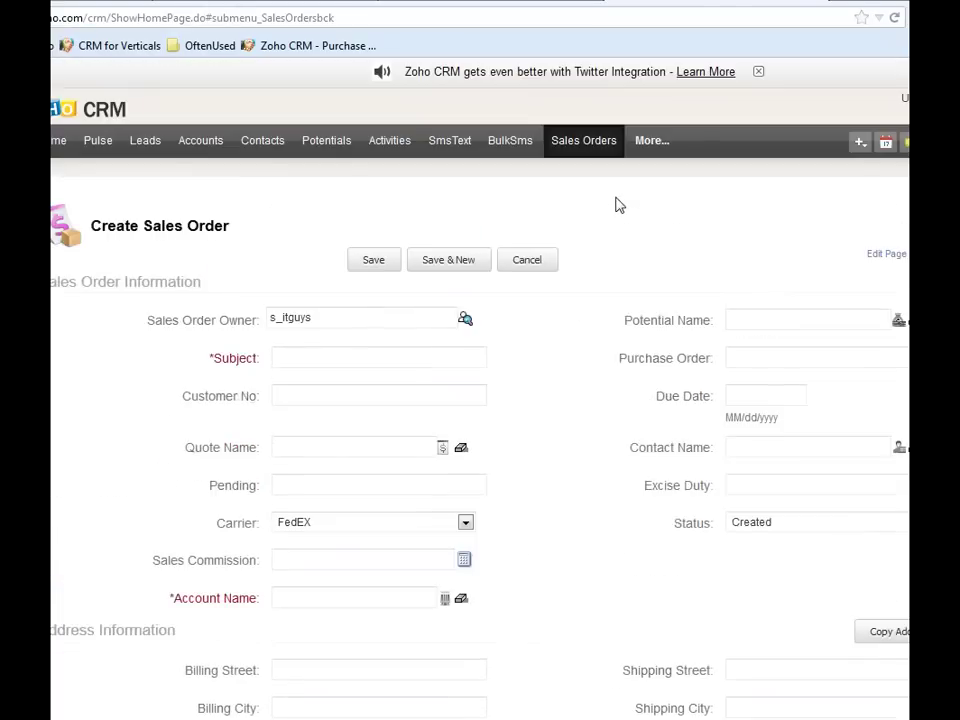
click(642, 146)
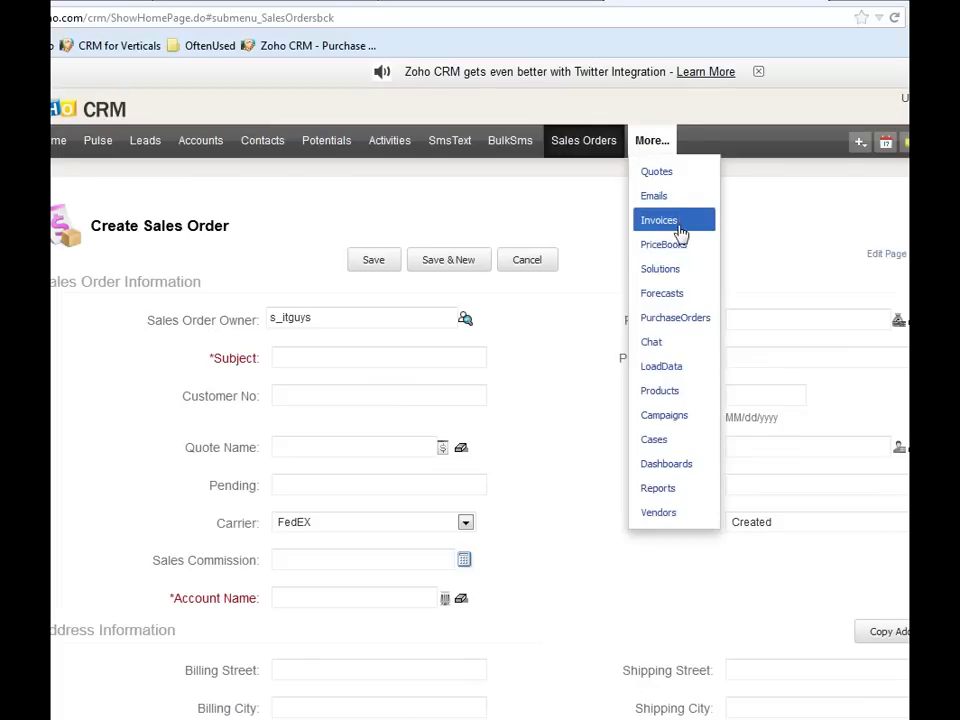
click(655, 390)
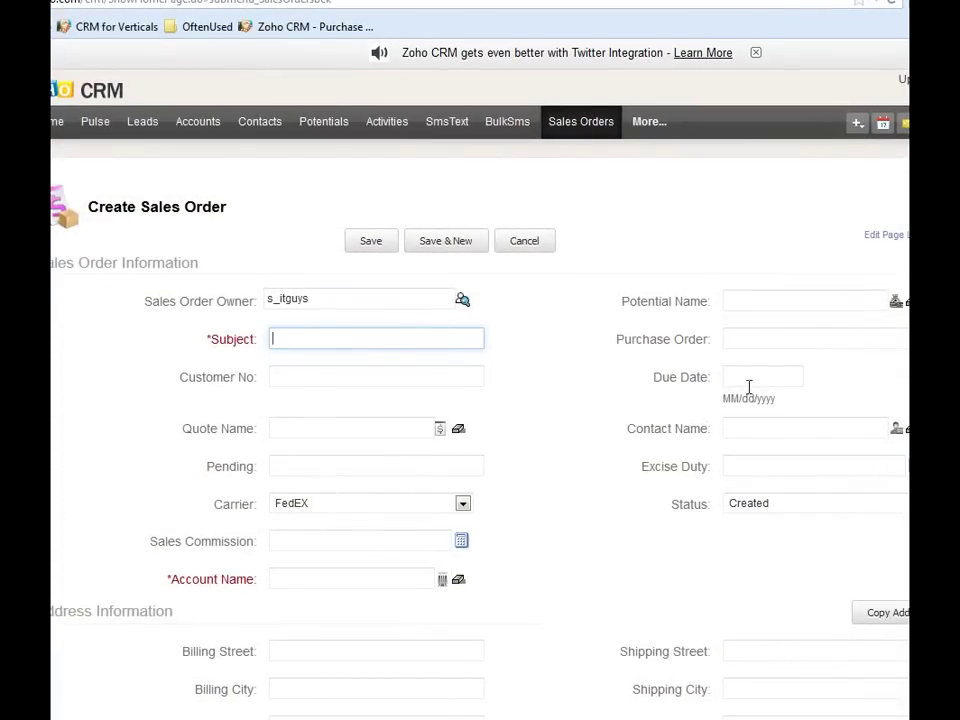
Step: Look at the contact lookup for the sales order and close it without choosing a contact
click(896, 429)
drag(903, 2, 512, 221)
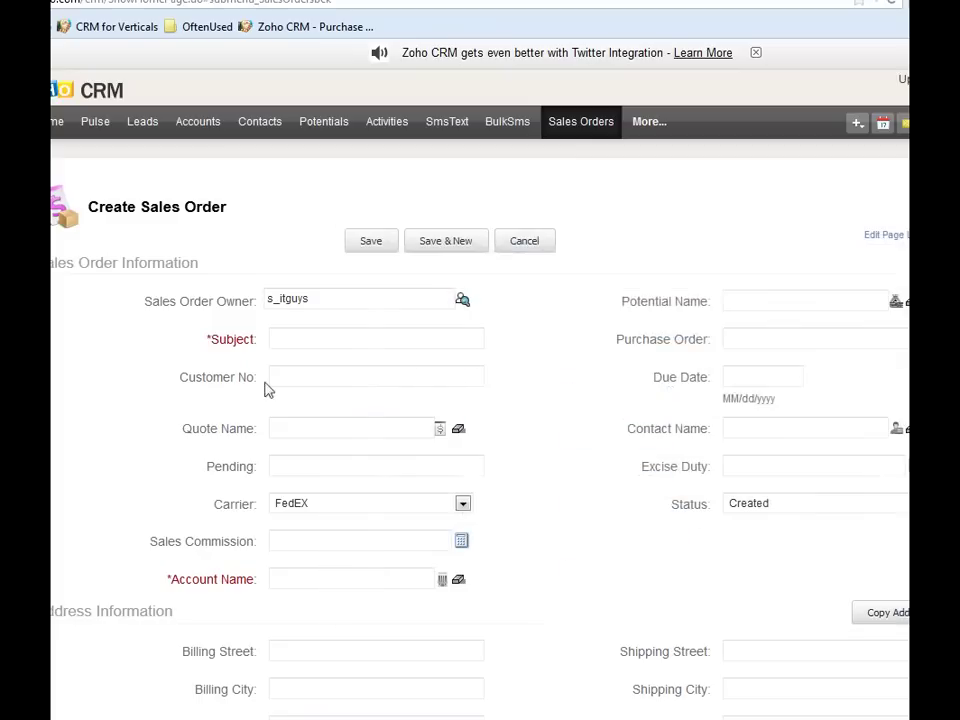
click(306, 339)
click(300, 426)
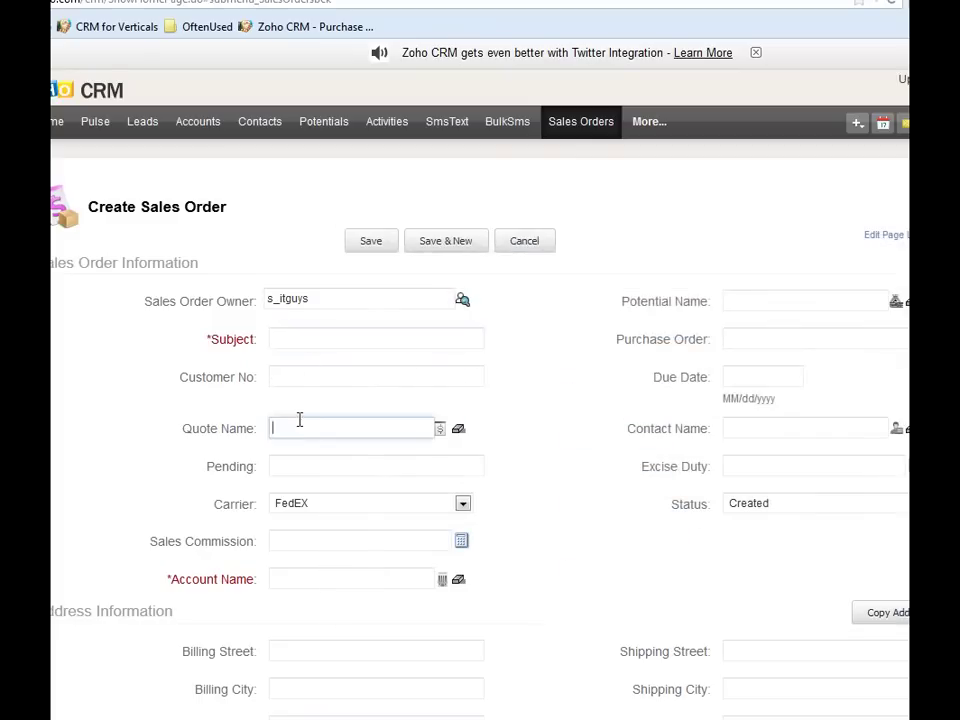
click(553, 433)
Step: Browse the product lookup for the order line and close it without selecting a product
scroll(548, 432, down, 1)
scroll(548, 433, down, 1)
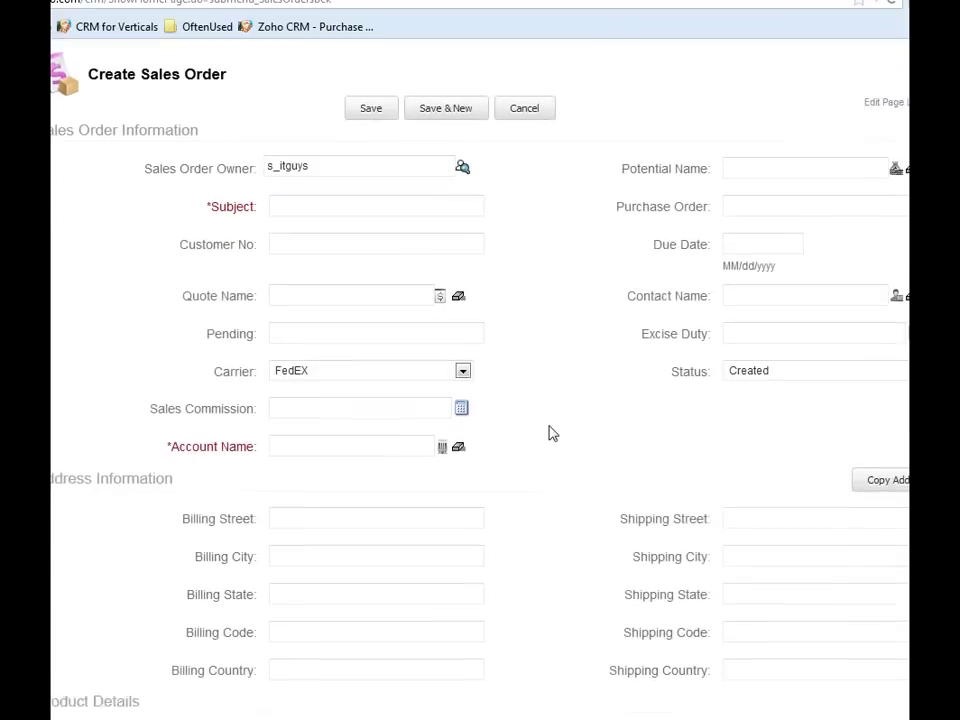
scroll(548, 433, down, 1)
scroll(548, 432, down, 2)
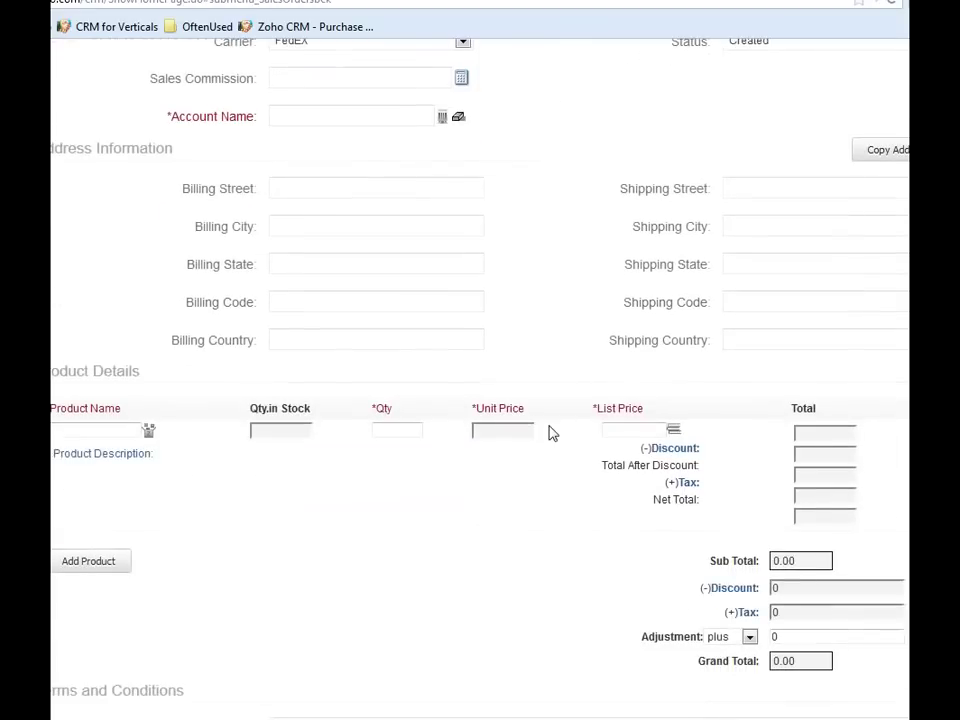
click(148, 430)
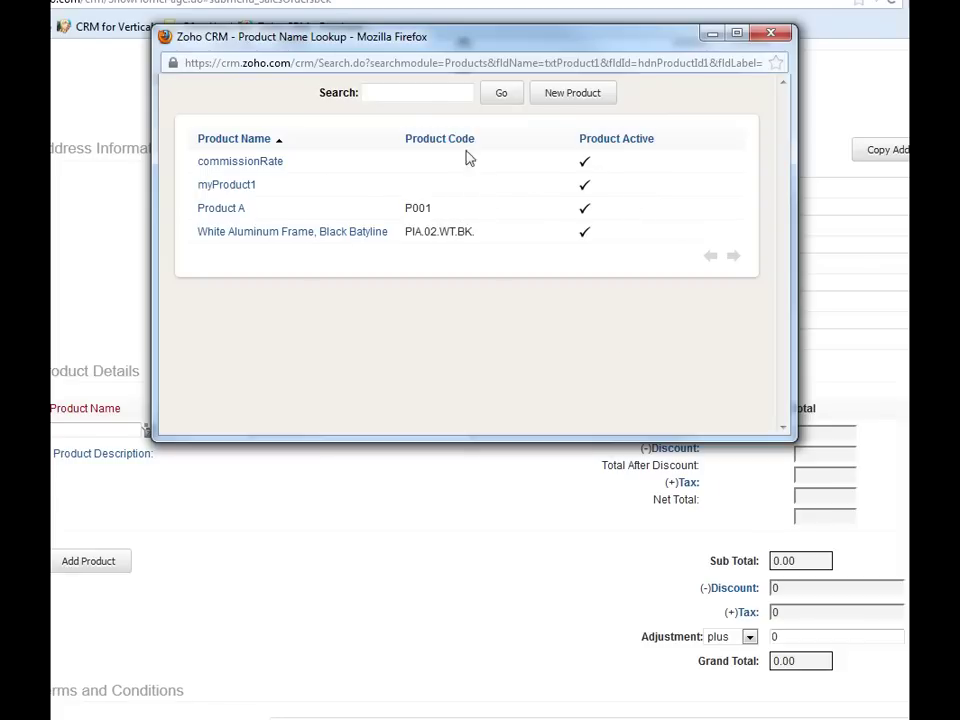
click(419, 94)
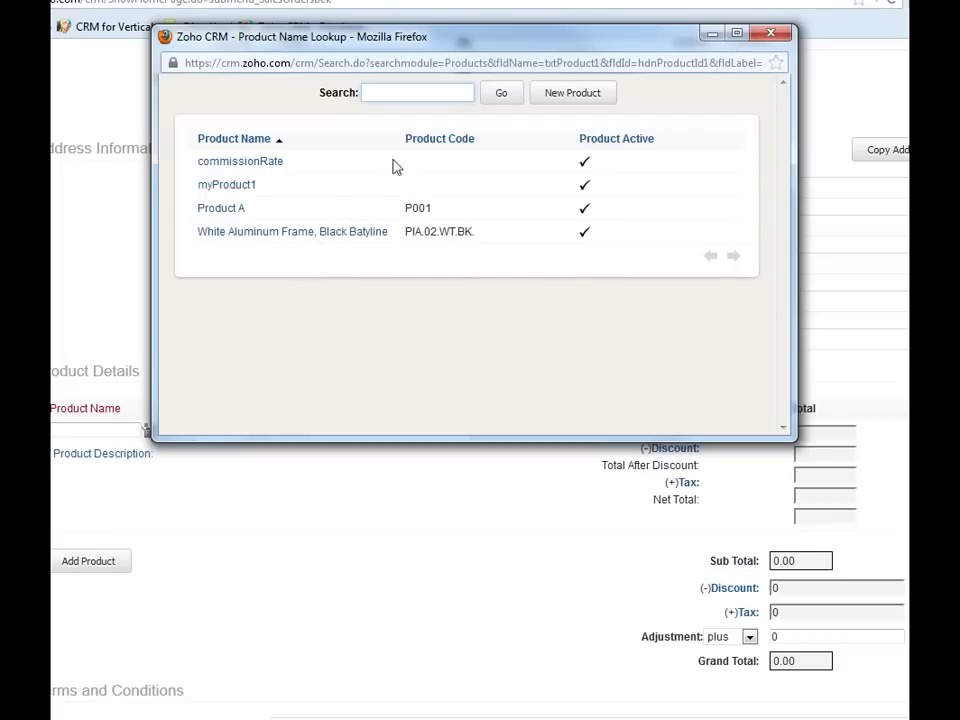
click(769, 33)
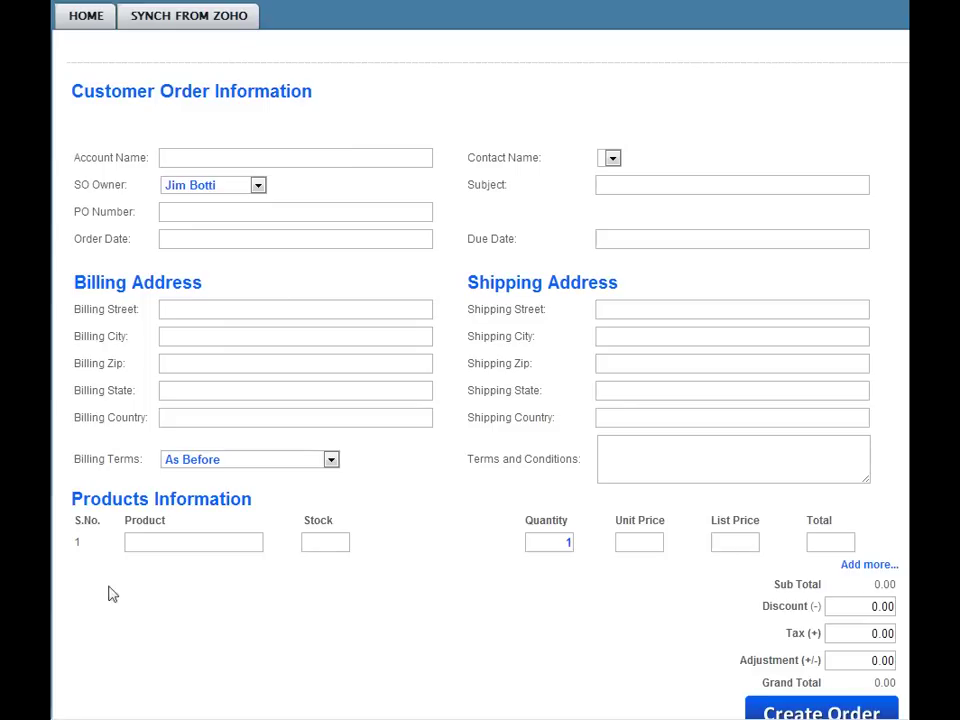
Step: Search 'de' in Account Name and choose Durdel's Music - Accessories
click(293, 158)
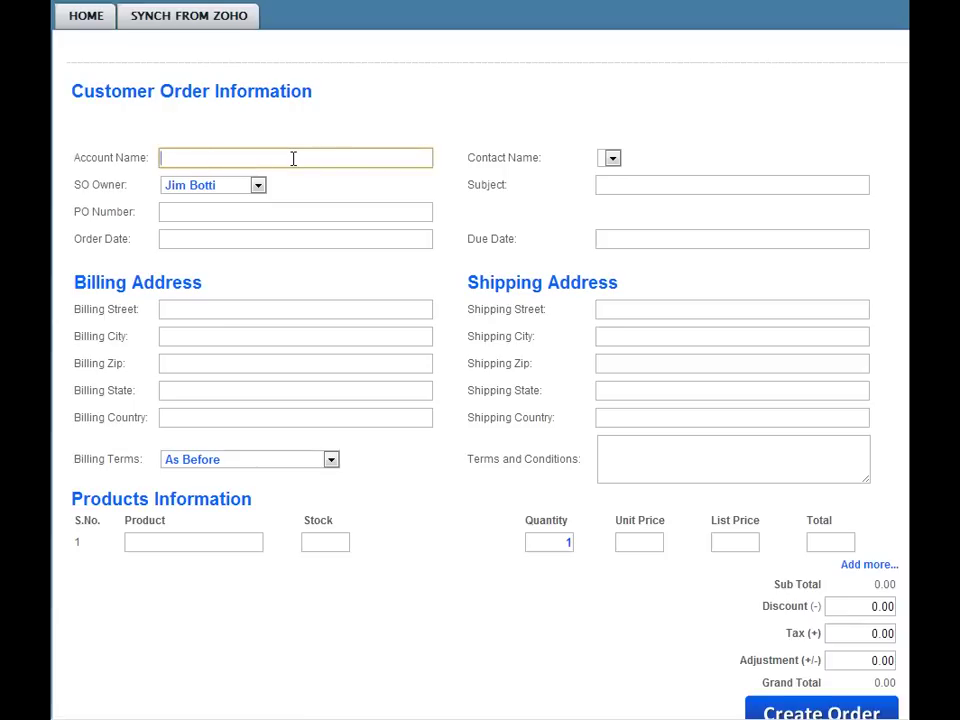
text(de)
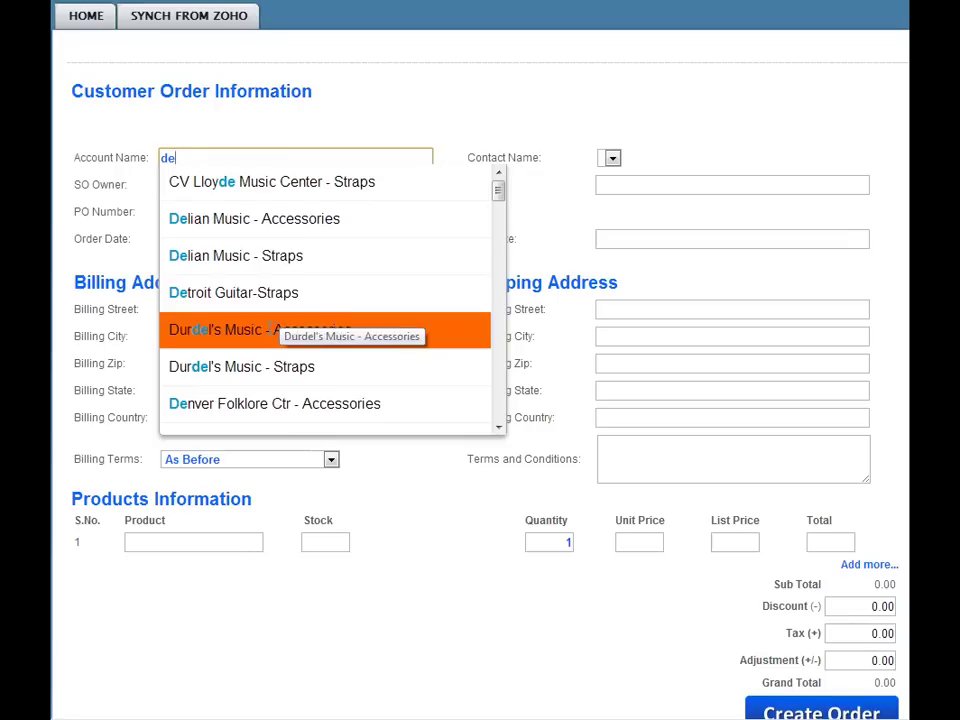
click(252, 330)
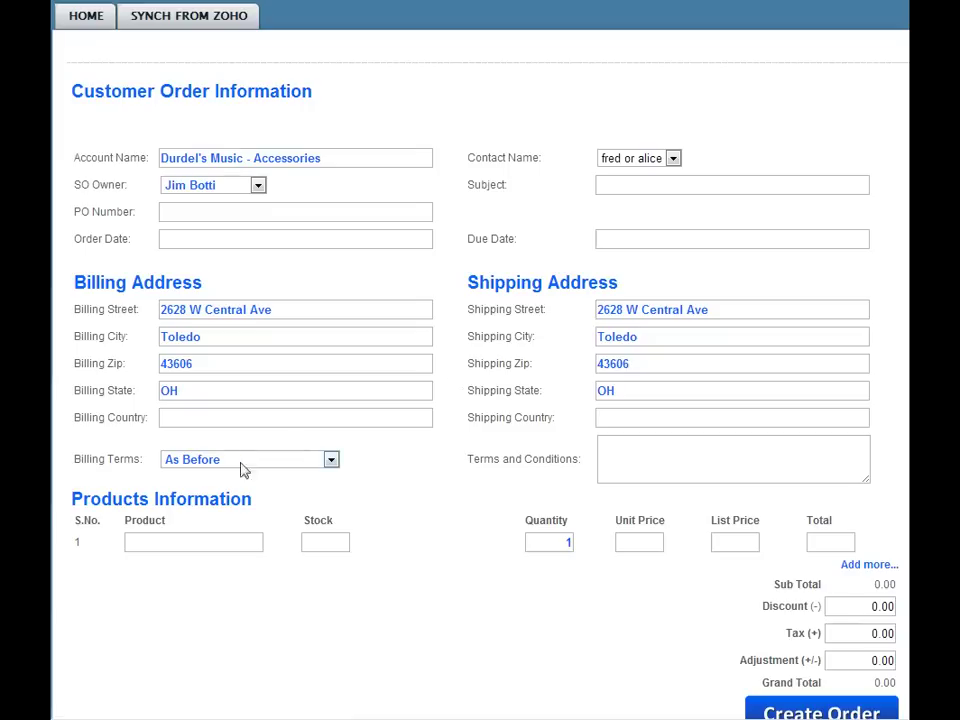
Step: Search 'da' and pick HP-CELL-096-DAB-SIGG as the first line, priced 3.99
click(190, 543)
text(da)
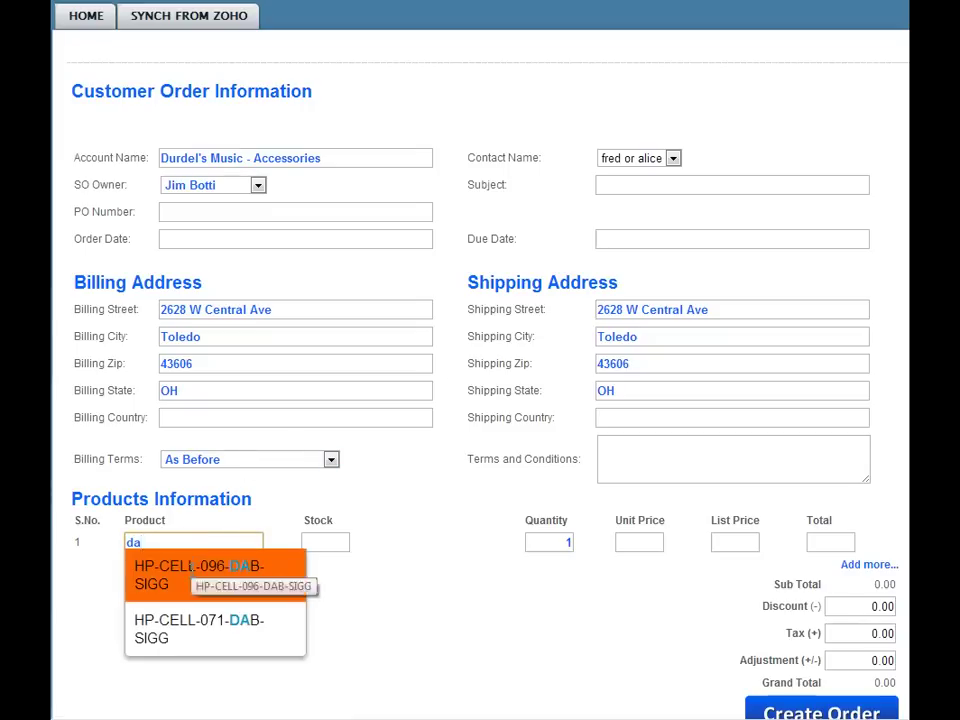
click(191, 575)
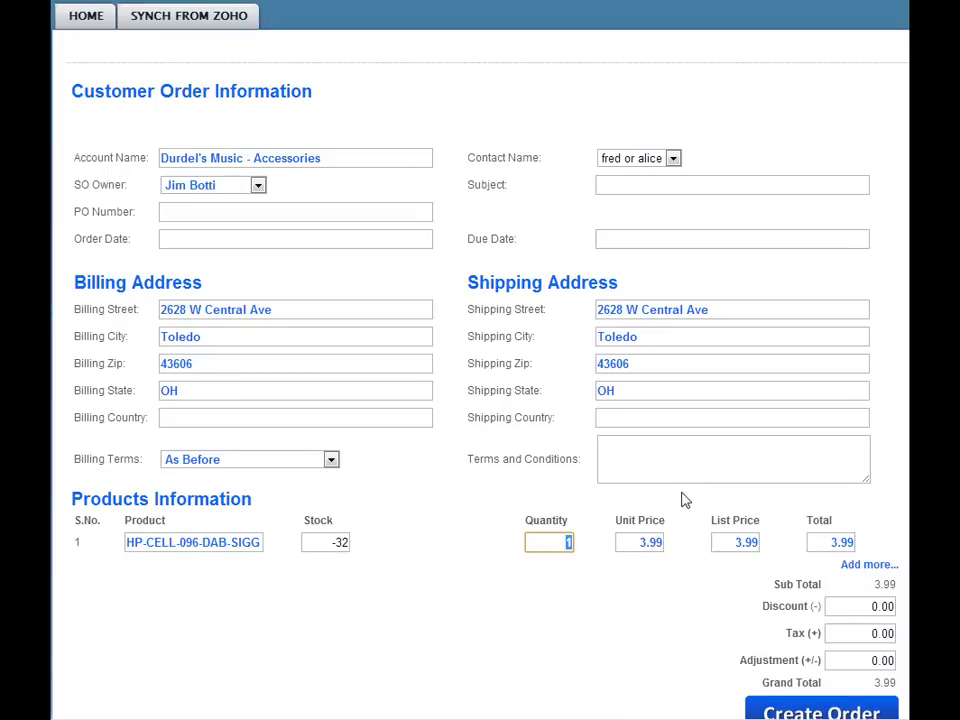
Step: Change the HP-CELL-096-DAB-SIGG quantity to 5, briefly trying 2, for a 19.95 total
click(551, 529)
text(2)
click(681, 561)
click(553, 530)
text(5)
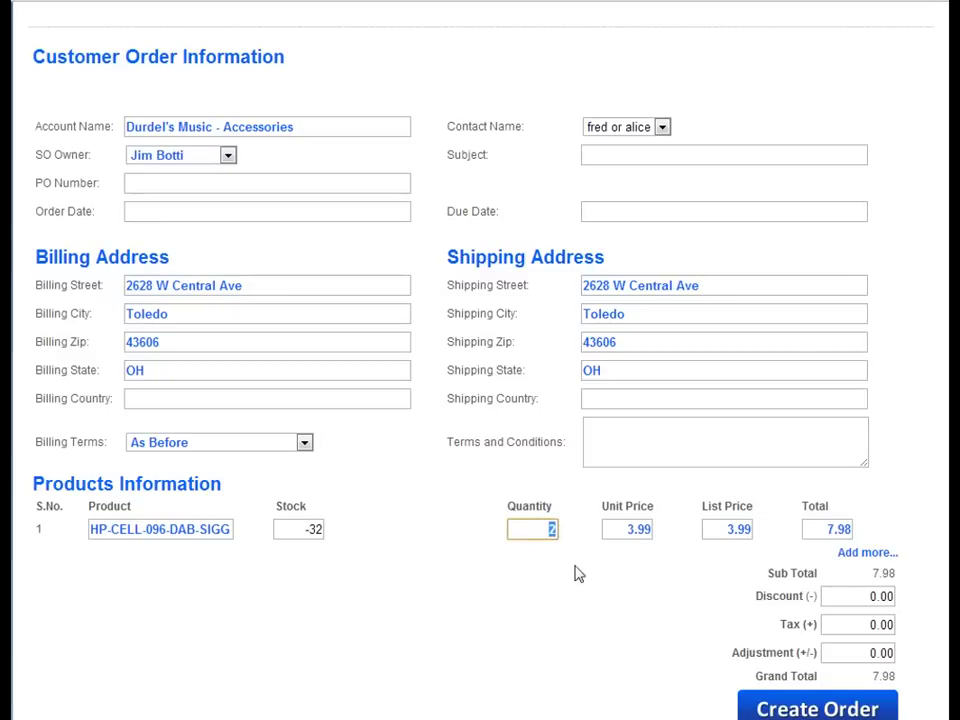
click(617, 592)
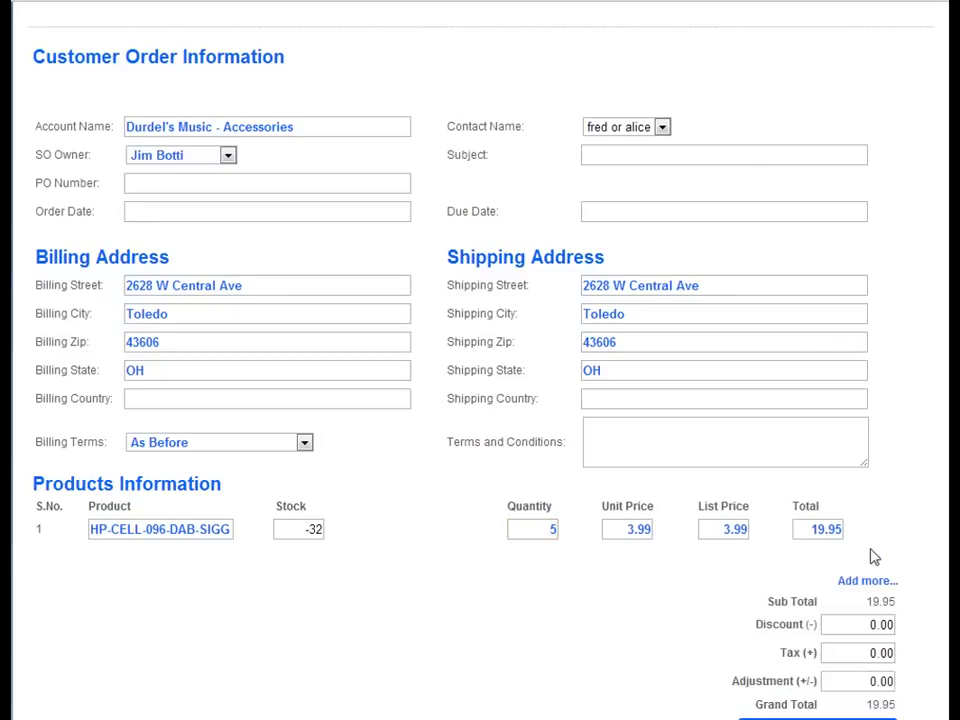
Step: Add a second product line for PRO-TANDEM with quantity 12
click(866, 580)
text(del)
click(182, 585)
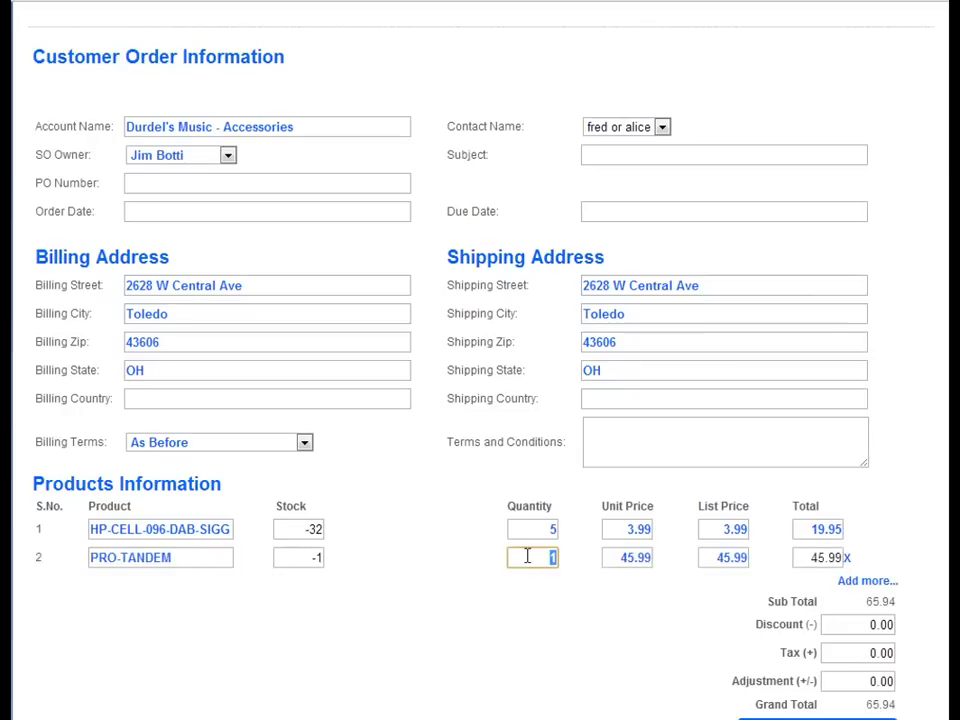
text(12)
click(836, 588)
Step: Add an empty third line, then delete it and the PRO-TANDEM line
click(866, 582)
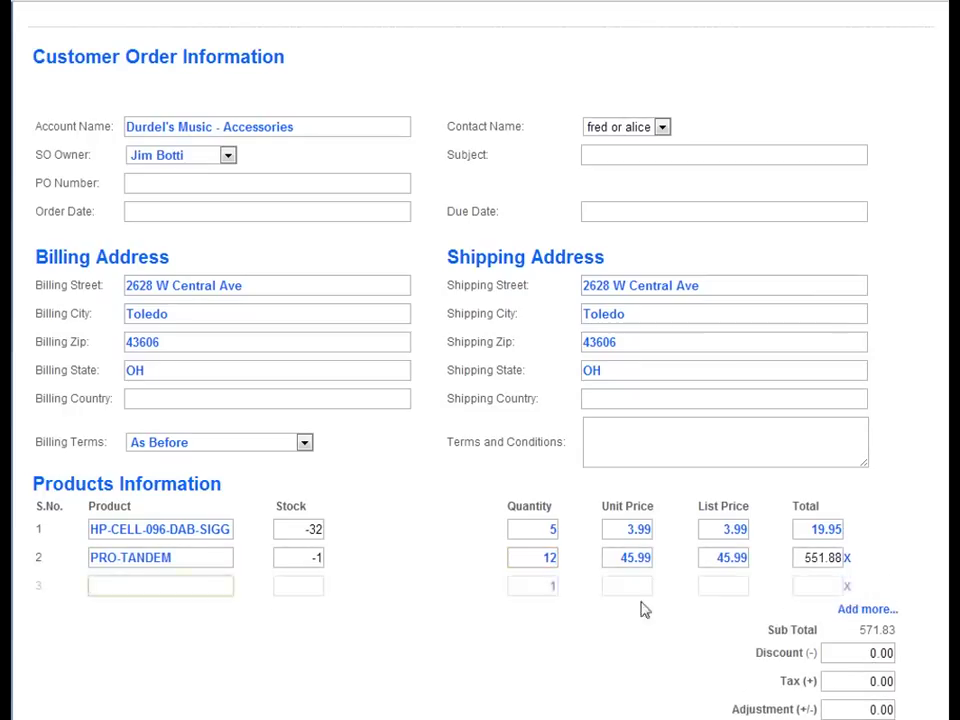
click(848, 585)
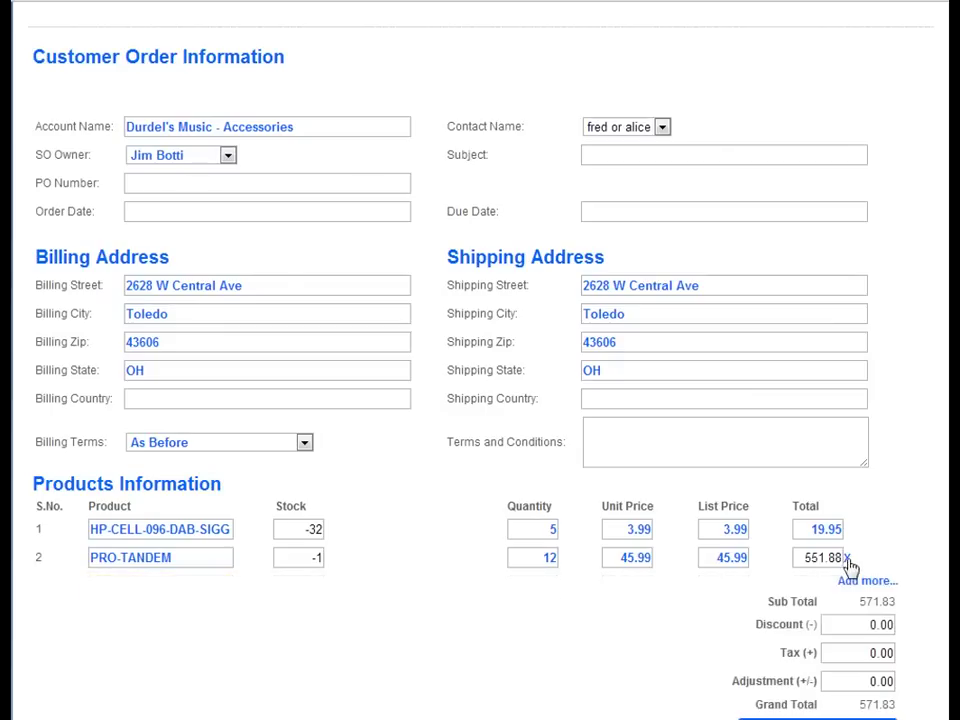
click(846, 558)
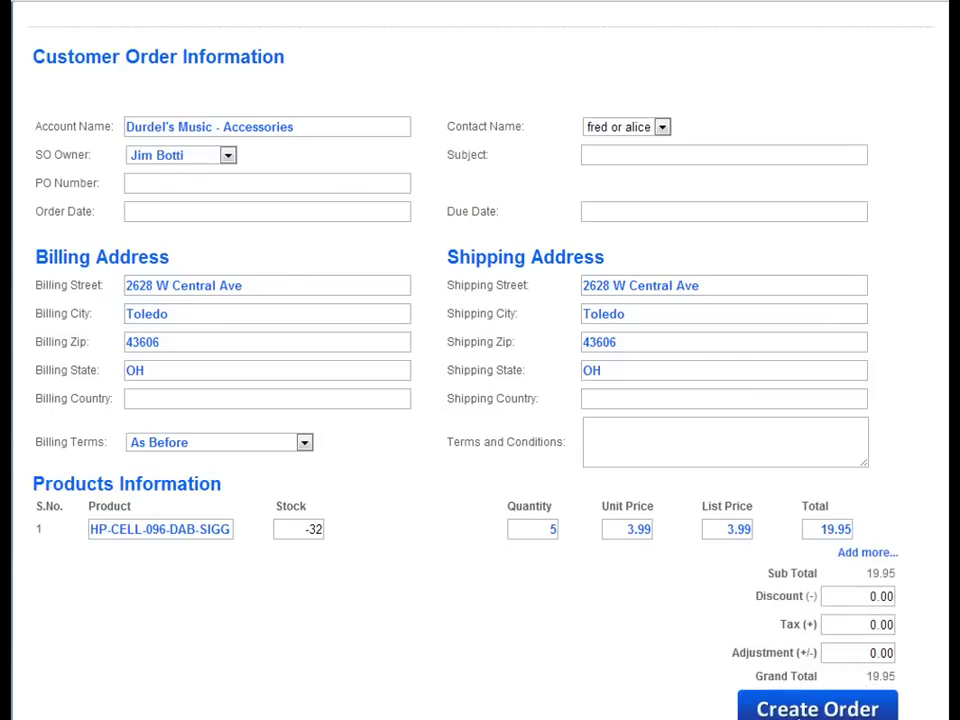